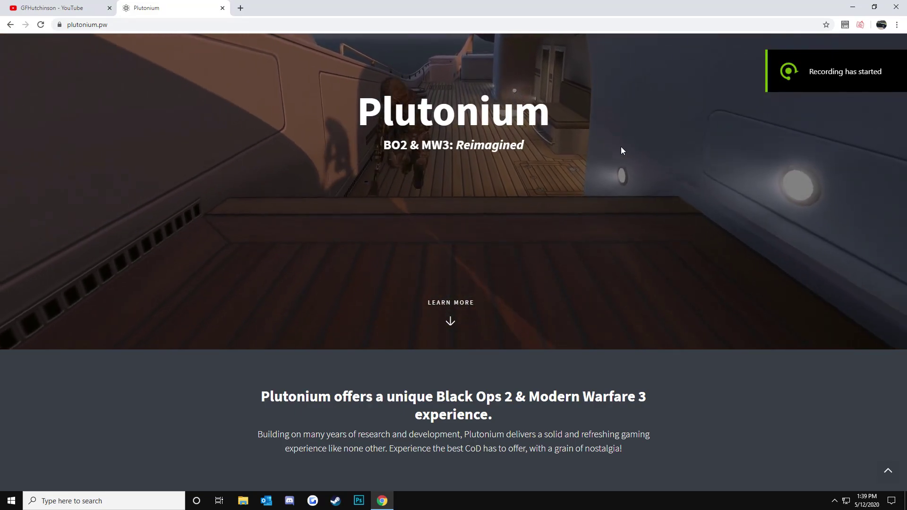
Step: Download the BO2 installer piry.exe from the Join the action section of the Plutonium home page
scroll(620, 150, "up", 3)
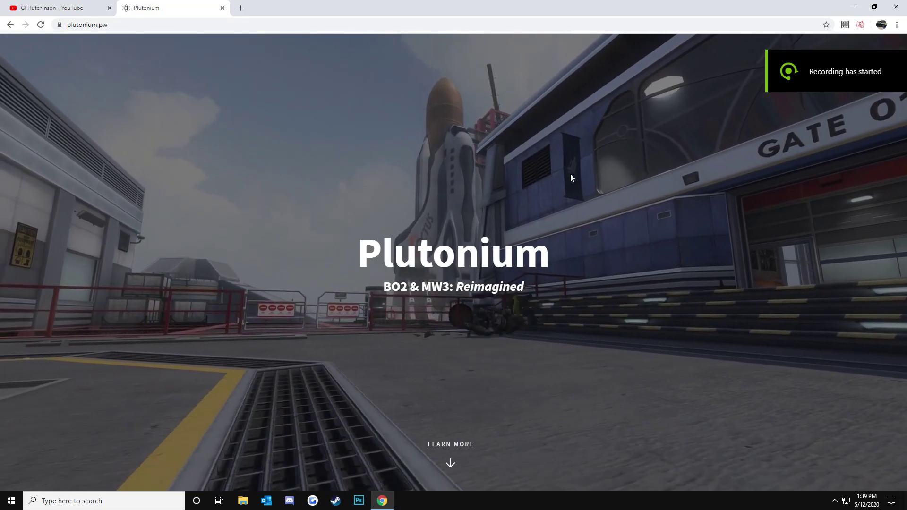
scroll(571, 175, "down", 2)
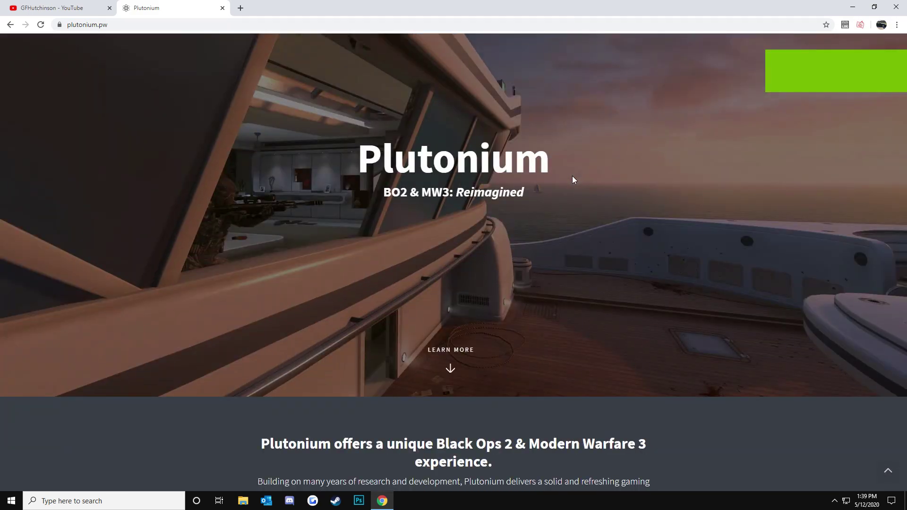
scroll(572, 176, "down", 2)
scroll(572, 173, "up", 2)
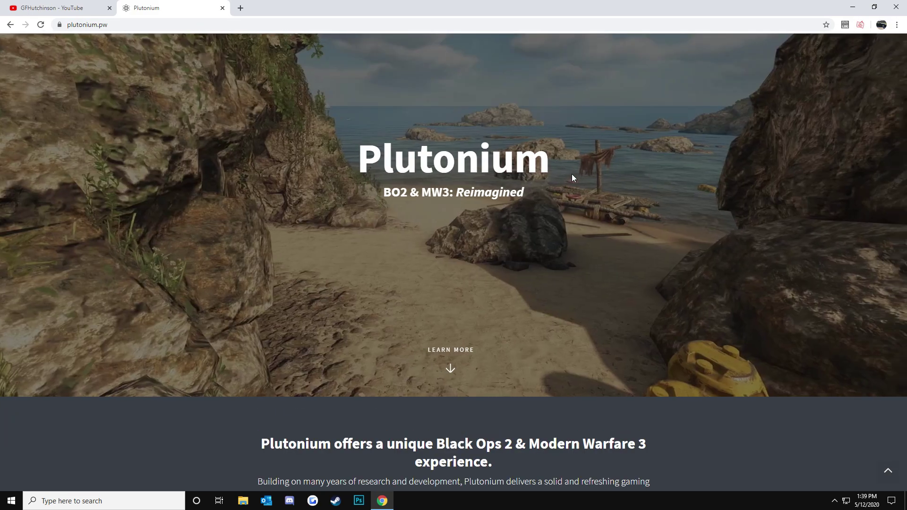
scroll(572, 177, "up", 1)
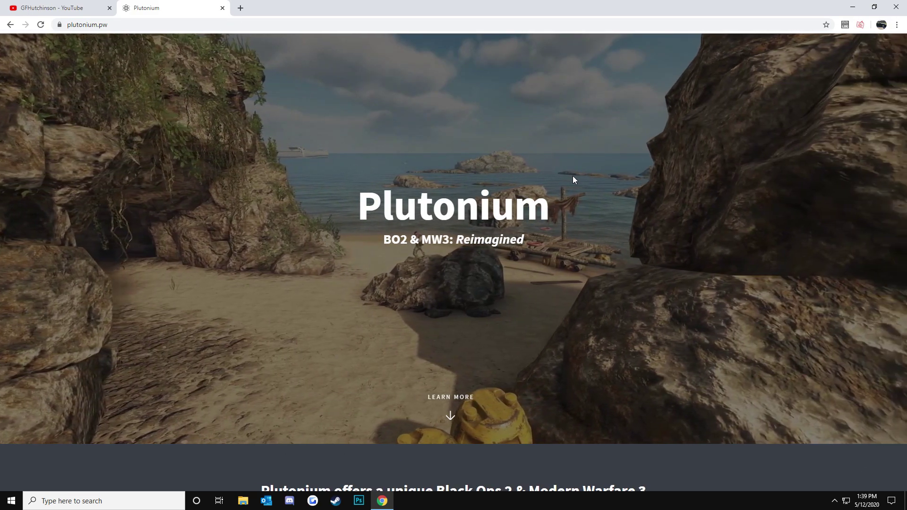
scroll(572, 180, "up", 1)
scroll(572, 180, "down", 3)
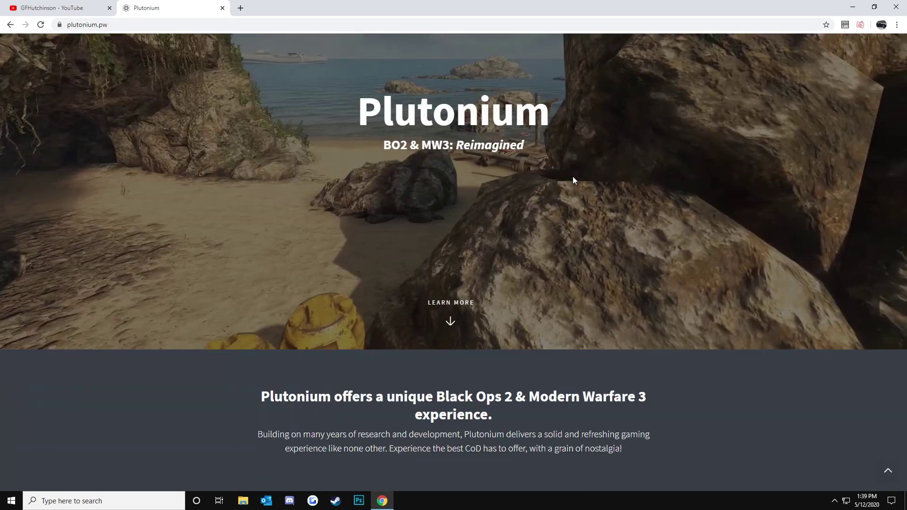
scroll(573, 180, "down", 7)
scroll(567, 201, "down", 2)
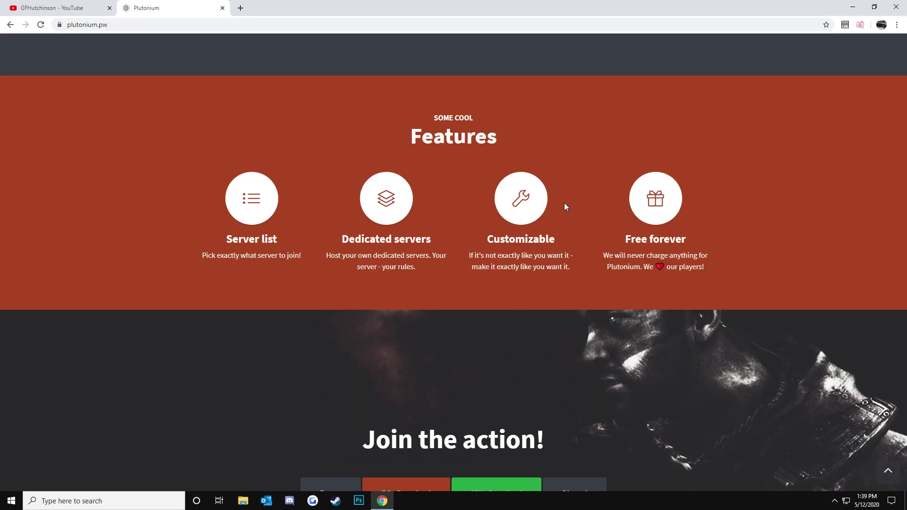
scroll(562, 202, "down", 4)
left_click(418, 305)
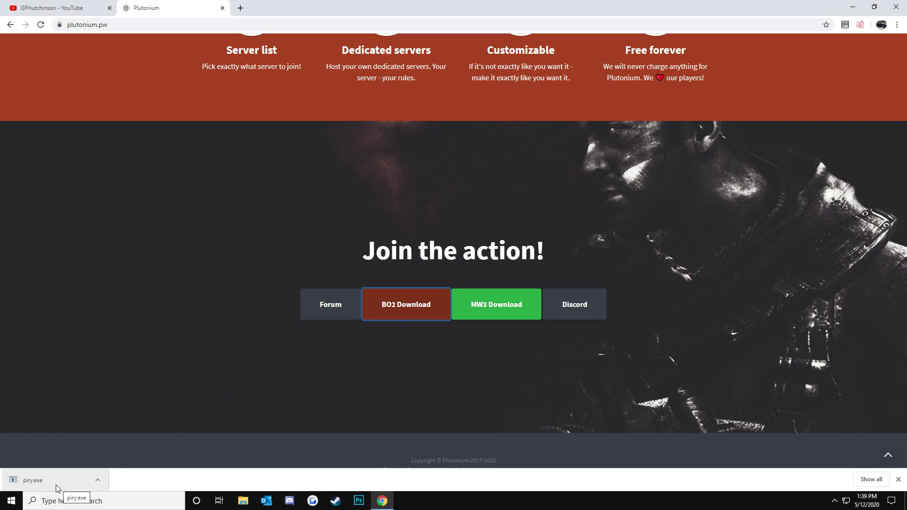
Step: Shrink and reposition the browser window so the desktop shows, and place the downloaded piry.exe on the desktop
double_click(469, 12)
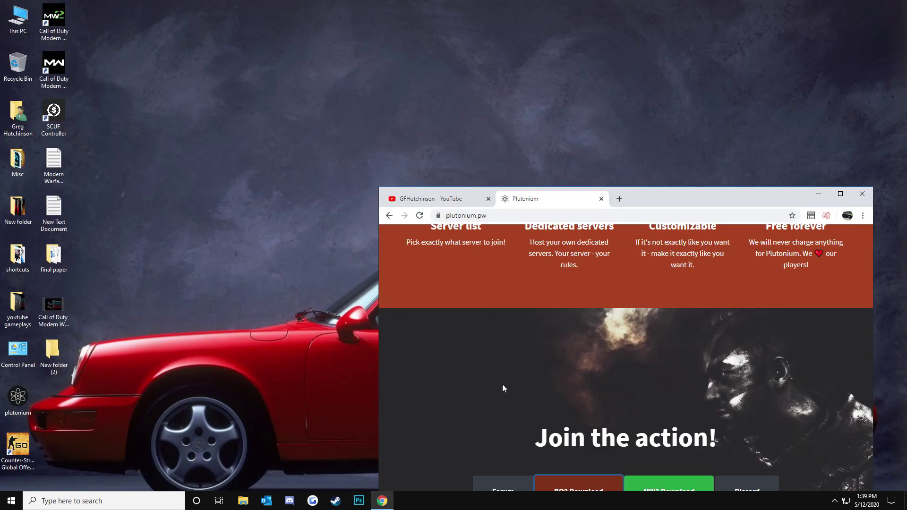
left_click_drag(684, 190, 635, 26)
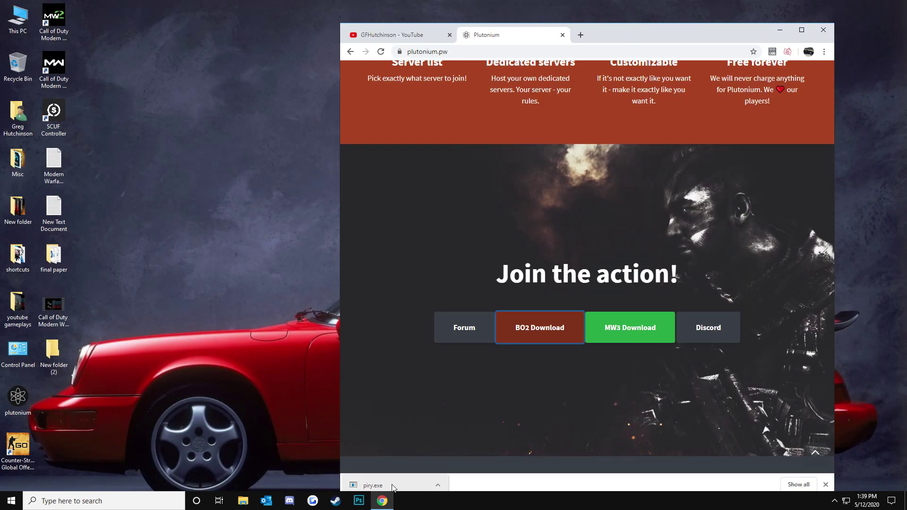
left_click_drag(373, 485, 161, 355)
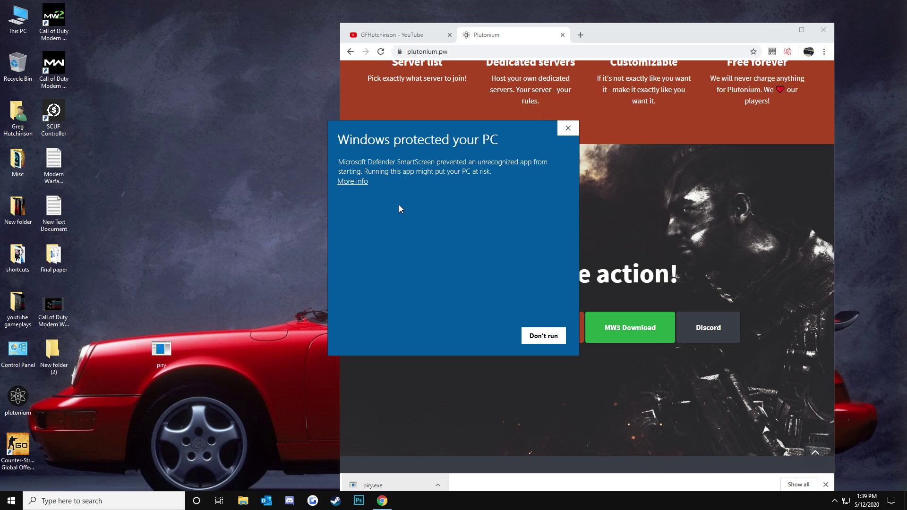
Step: Run piry.exe past the SmartScreen warning, answering y to continue in the non-empty folder, and stop the file download after it starts
left_click(353, 188)
left_click(487, 336)
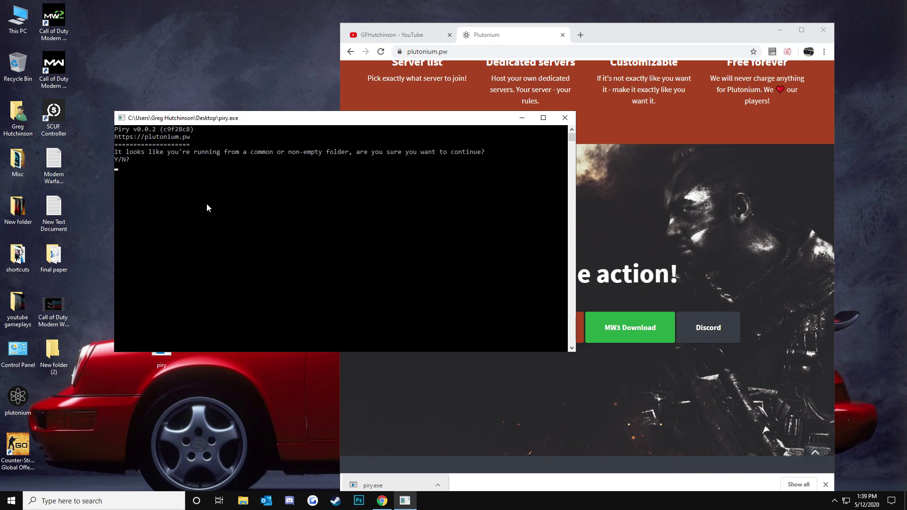
type("y")
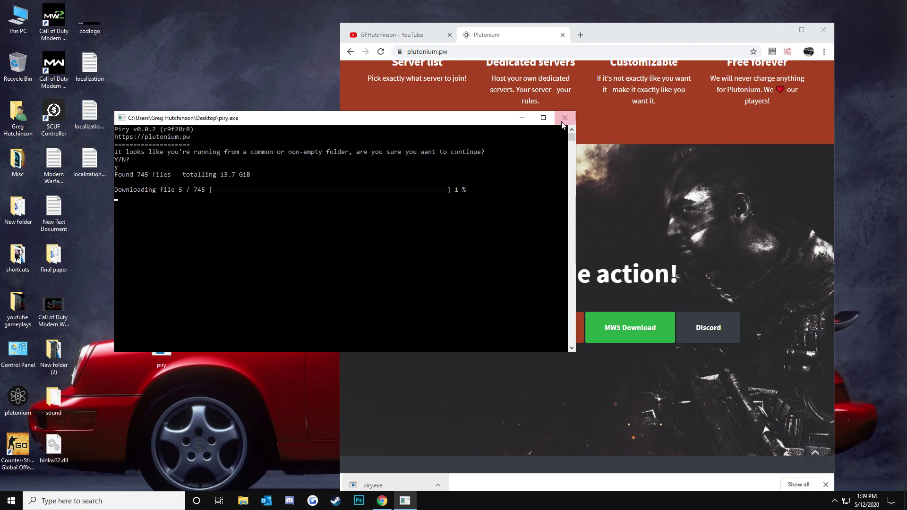
key("ctrl+c")
Step: Rearrange the desktop icons, moving piry to open space and placing sound and binkw32.dll beneath the localization files
left_click_drag(164, 366, 272, 225)
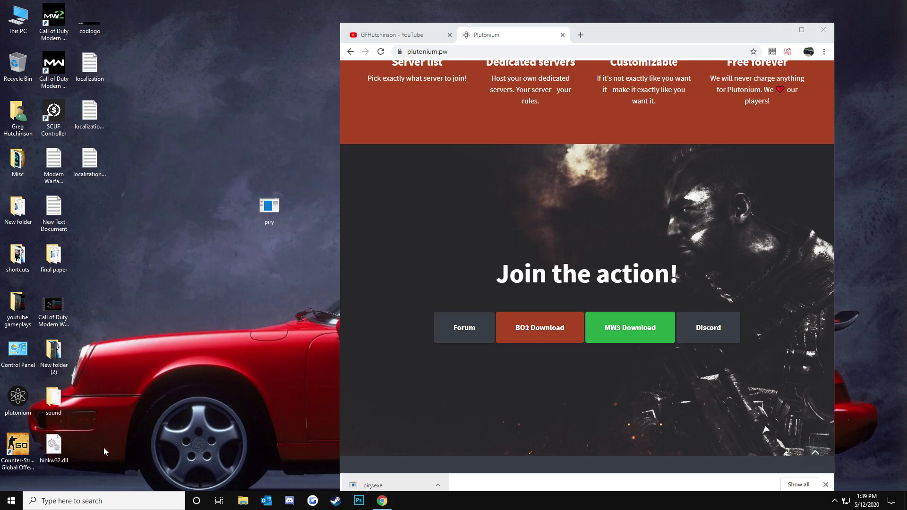
left_click_drag(75, 466, 90, 211)
left_click(158, 227)
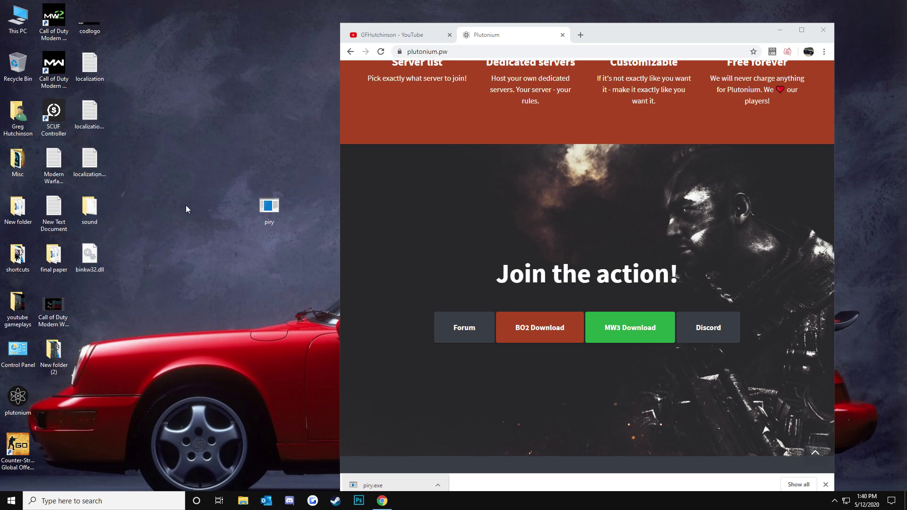
Step: Open the desktop's New folder and move its three Word documents, public policy paper, Final Paper Instructions SP20 (3) and final paper, to the desktop
double_click(18, 208)
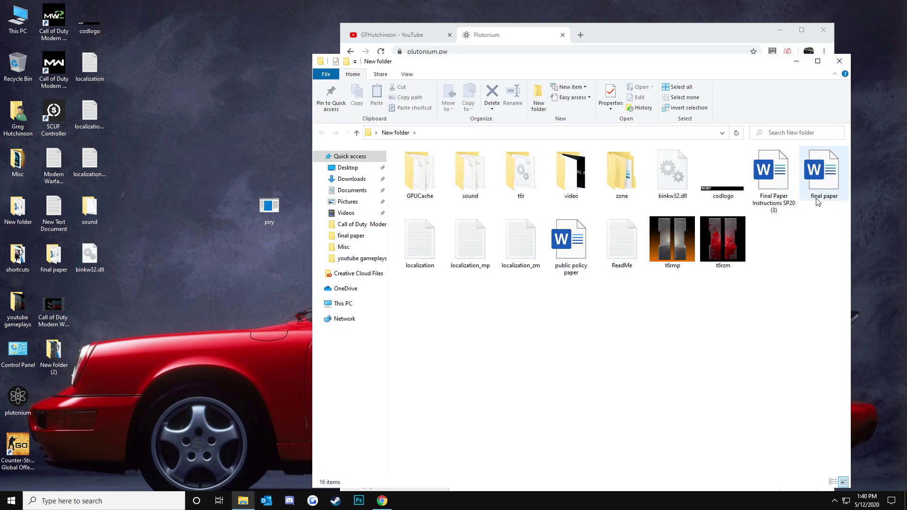
left_click_drag(573, 261, 723, 318)
left_click_drag(571, 246, 234, 163)
left_click_drag(282, 119, 233, 71)
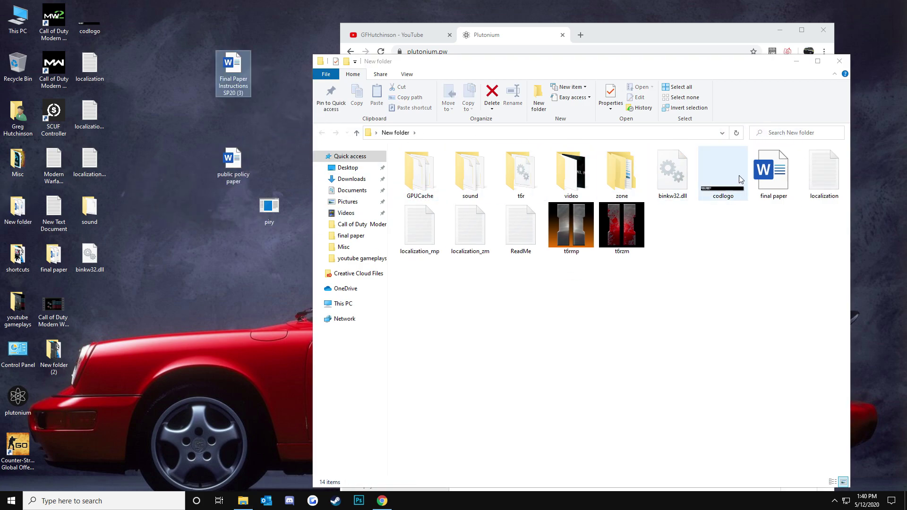
left_click_drag(773, 175, 233, 115)
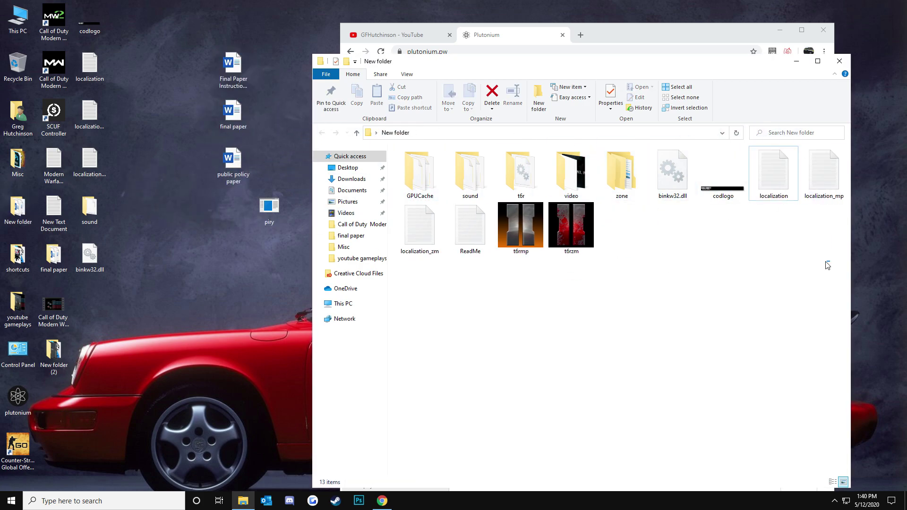
Step: Delete the desktop copies of codlogo, the three localization files, sound and binkw32.dll, and close the New folder window
left_click_drag(829, 262, 418, 167)
left_click(654, 249)
left_click_drag(154, 307, 72, 4)
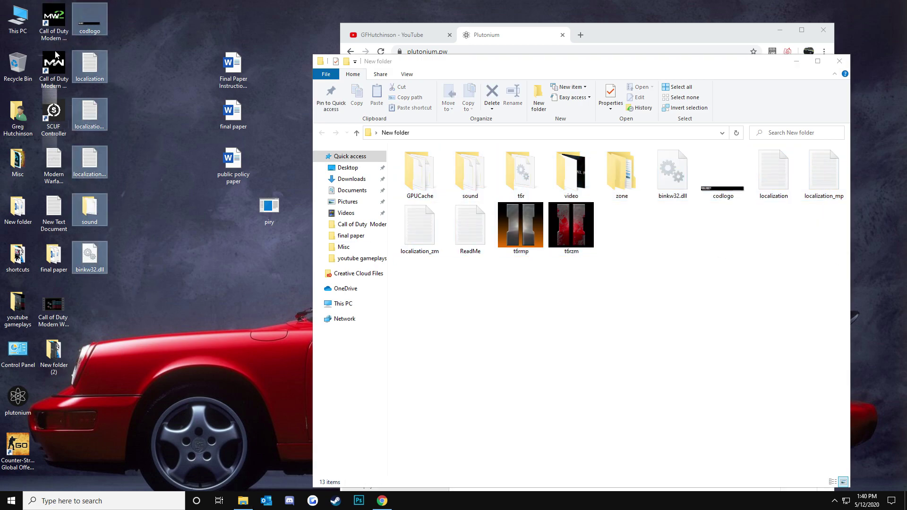
key("Delete")
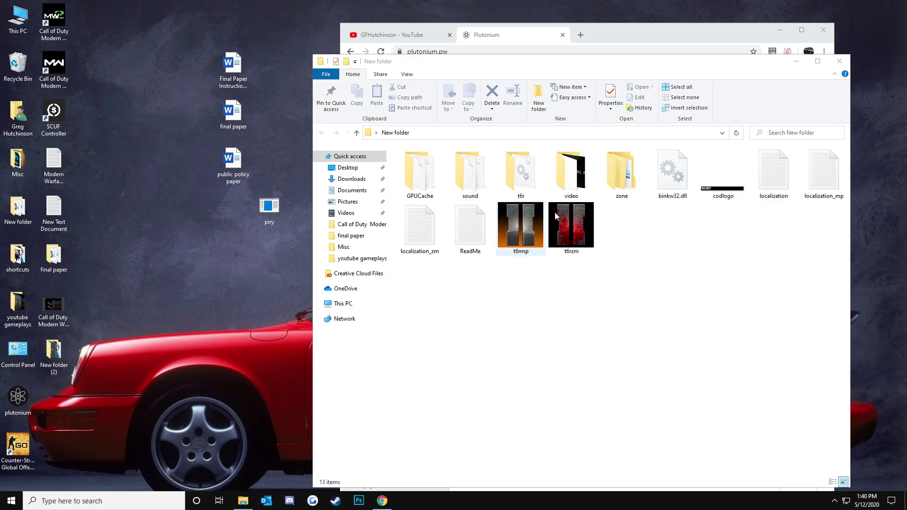
left_click(839, 61)
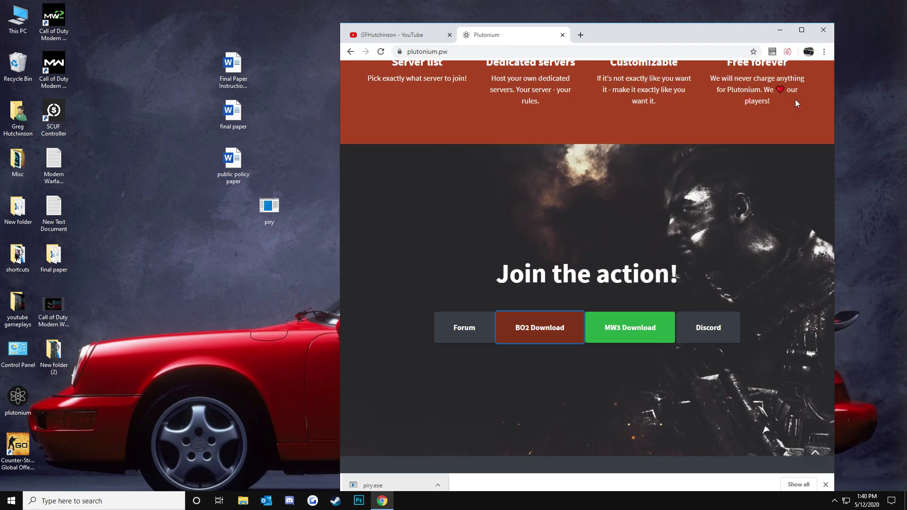
left_click(124, 360)
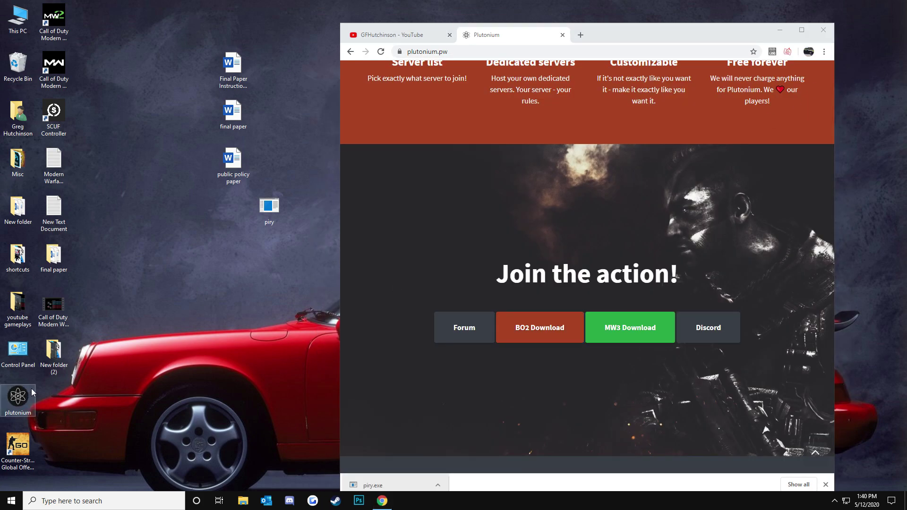
Step: Open the MW3 Download guide on the Plutonium forum and examine the IW5 installation instructions and the plutonium.exe link
left_click(632, 327)
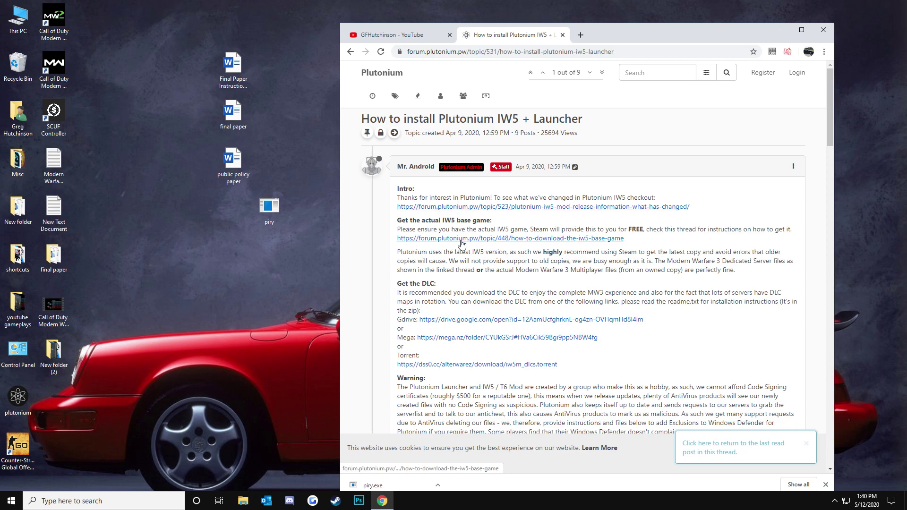
scroll(461, 244, "down", 6)
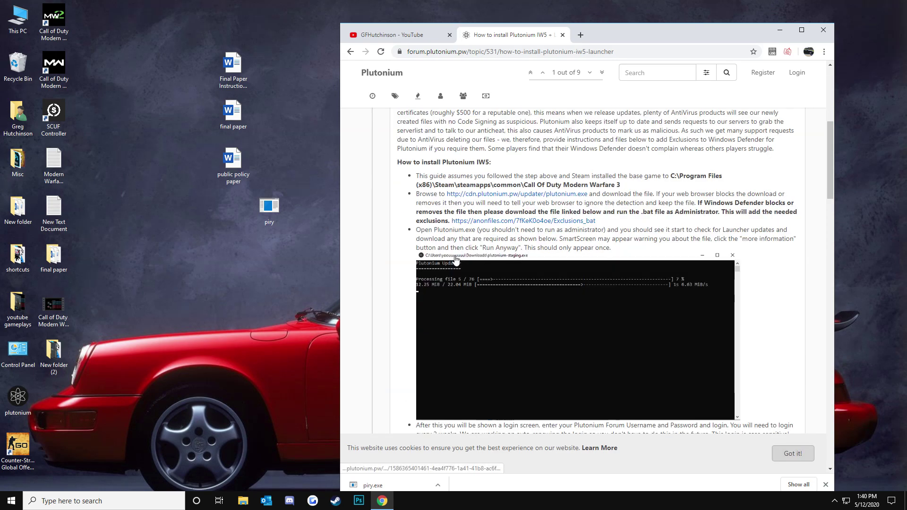
scroll(456, 259, "down", 4)
scroll(455, 260, "up", 4)
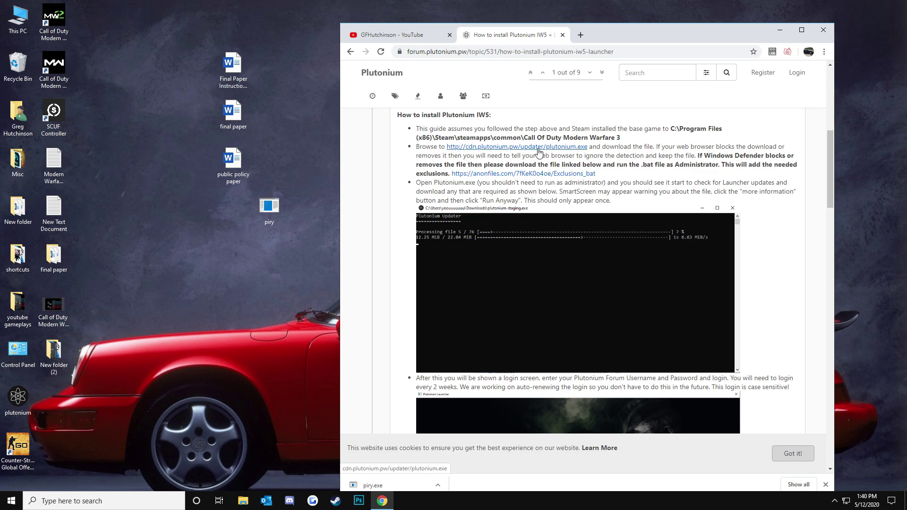
scroll(550, 149, "up", 1)
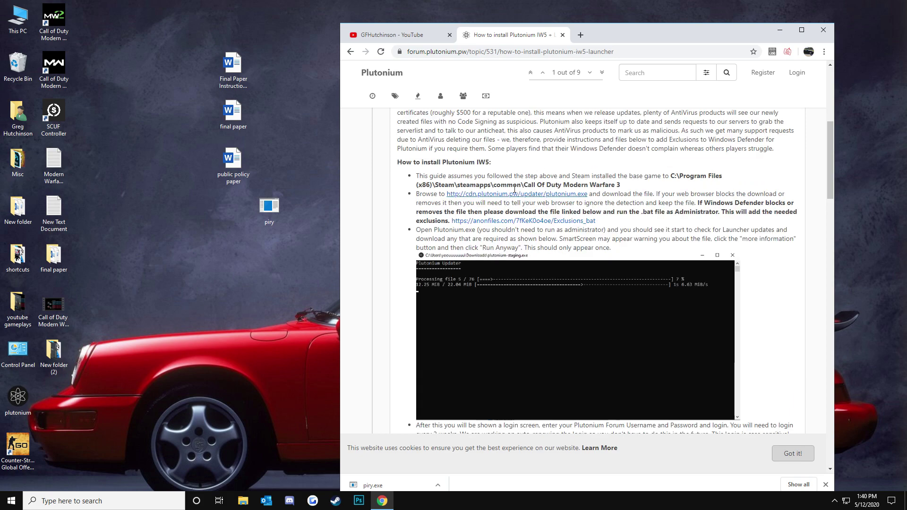
Step: Start the Plutonium launcher from the desktop and launch T6 Multiplayer for Black Ops II
double_click(24, 397)
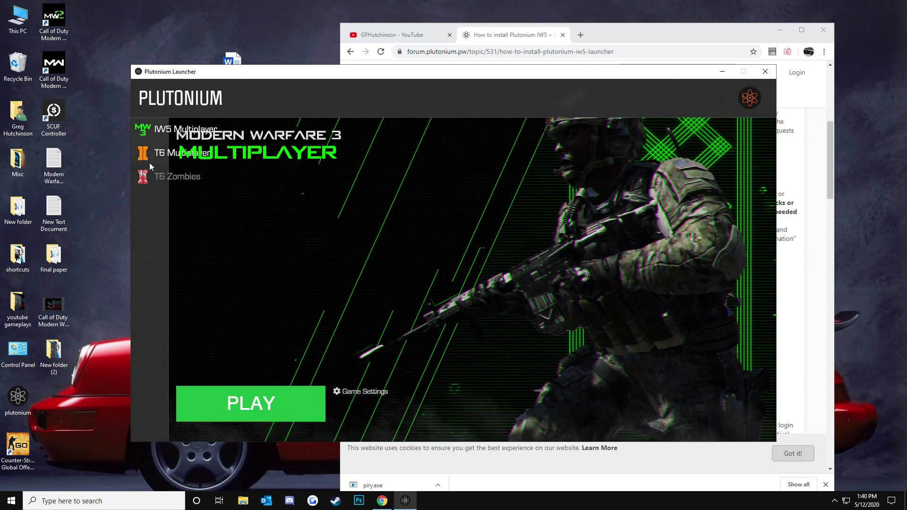
left_click(169, 155)
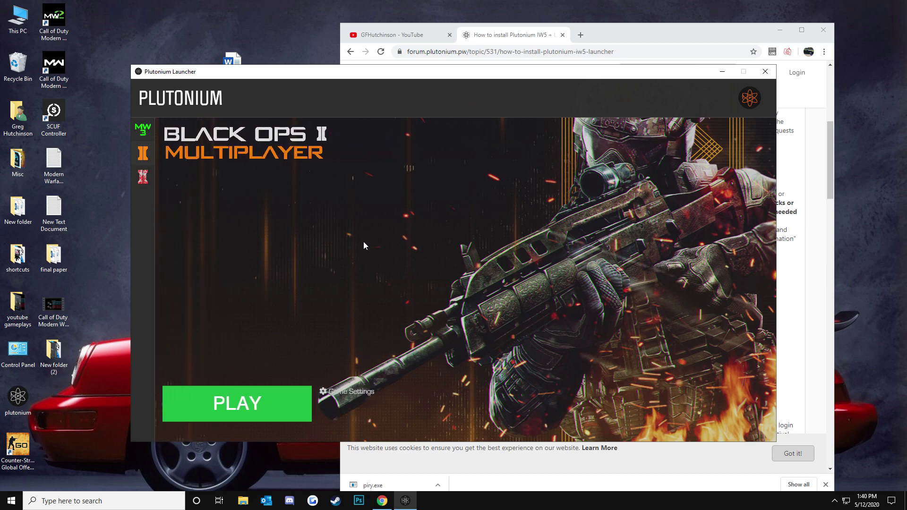
left_click(271, 402)
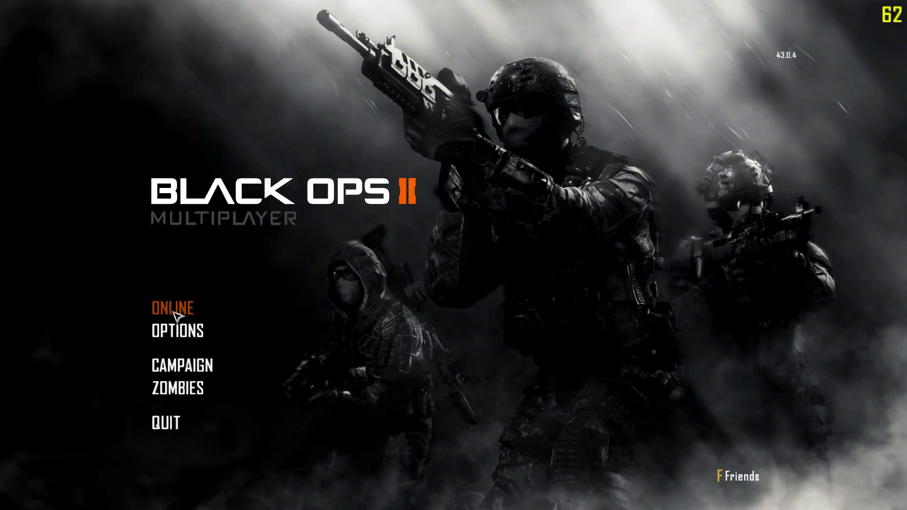
Step: Go online to the Plutonium T6 server browser, sort the servers by players and look through the list
left_click(174, 311)
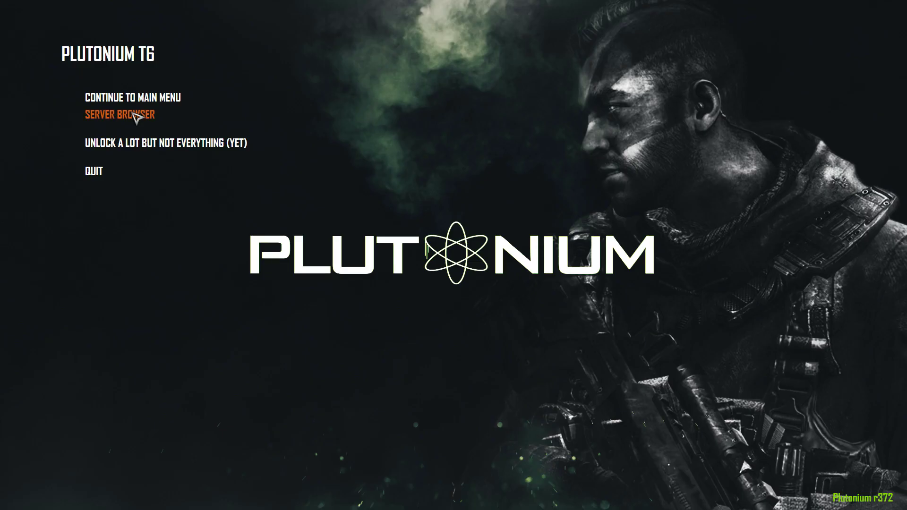
left_click(133, 115)
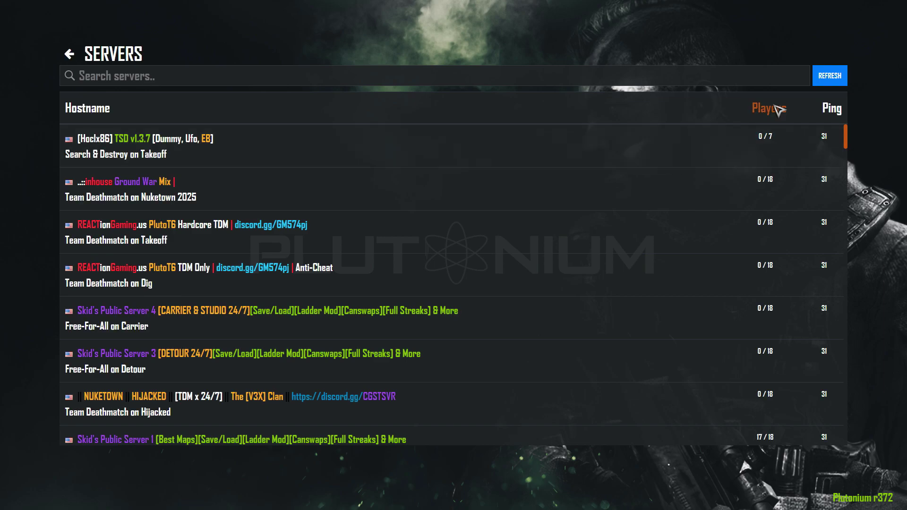
left_click(777, 109)
scroll(478, 225, "down", 5)
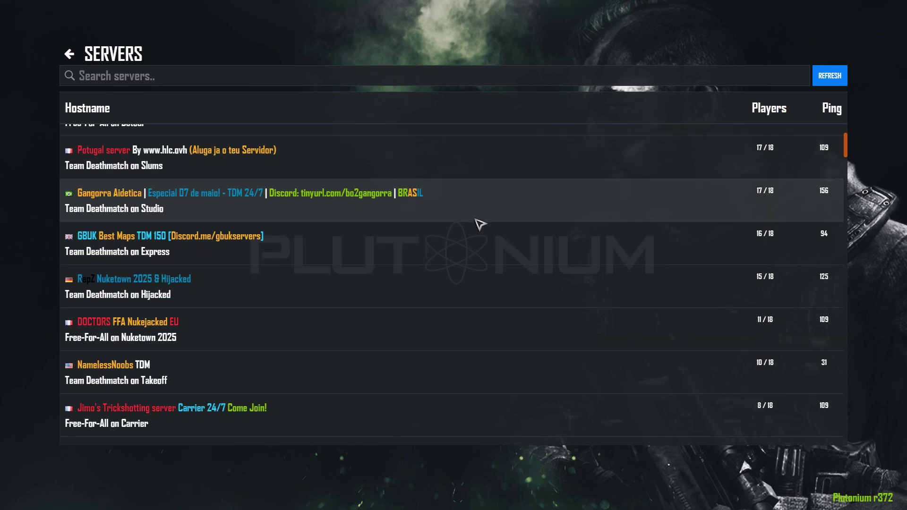
scroll(478, 225, "down", 9)
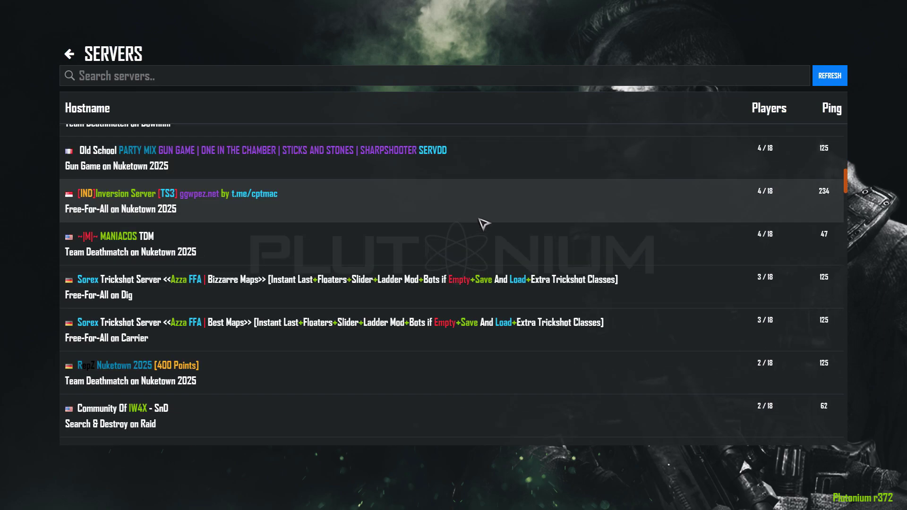
scroll(483, 219, "up", 4)
scroll(482, 218, "up", 10)
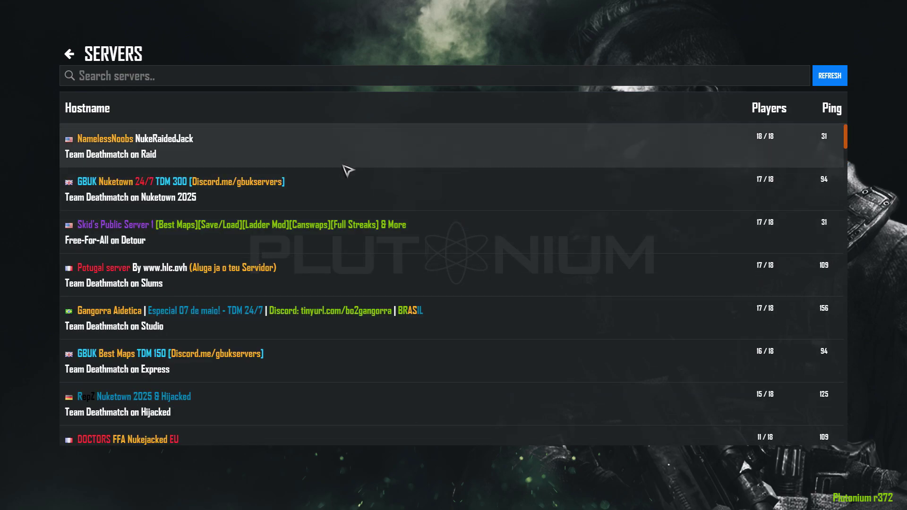
Step: Choose the NamelessNoobs NukeRaidedJack server in the list, and quit the game from the Plutonium T6 menu
left_click(601, 159)
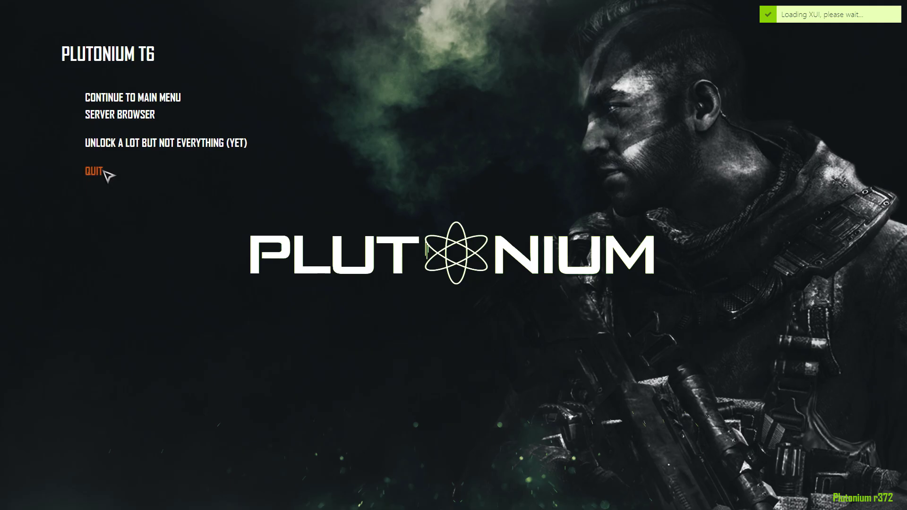
left_click(104, 171)
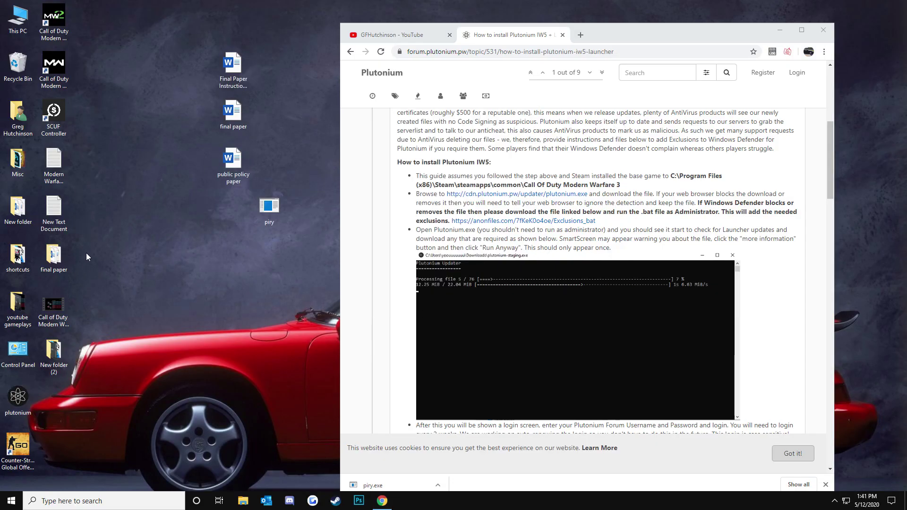
double_click(62, 371)
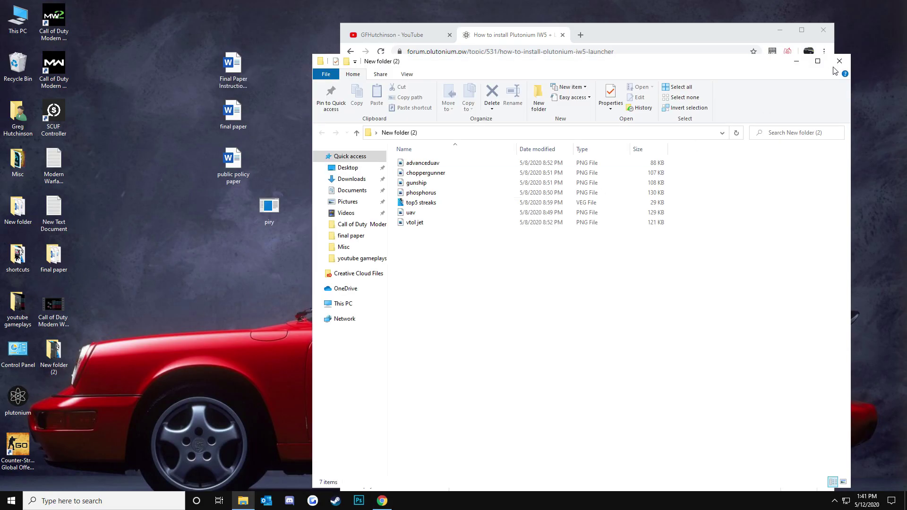
left_click(840, 59)
left_click(179, 260)
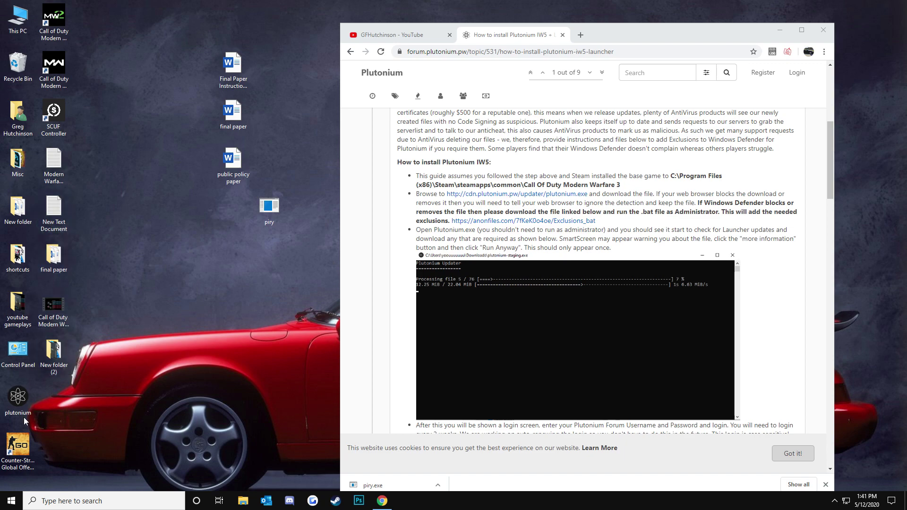
Step: Open the desktop's New folder holding the Black Ops II files, with the browser minimized and the folder window widened and moved clear
double_click(16, 216)
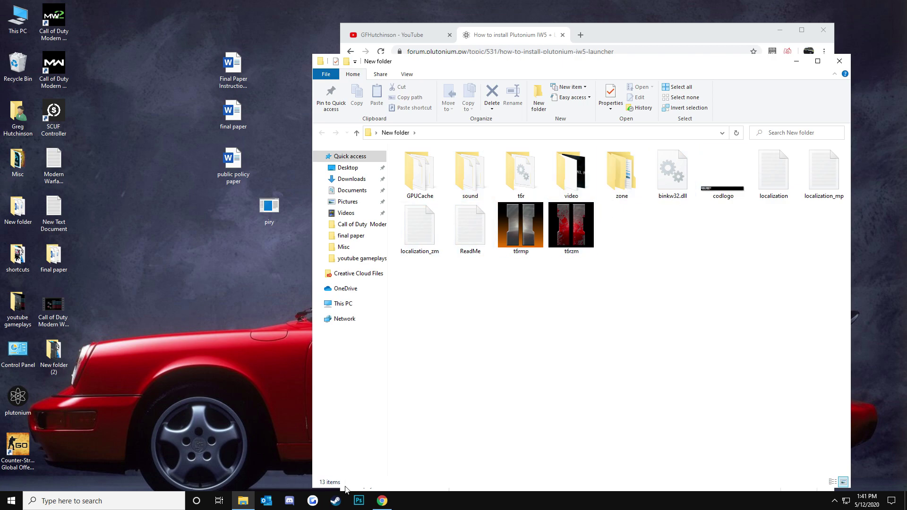
left_click(382, 499)
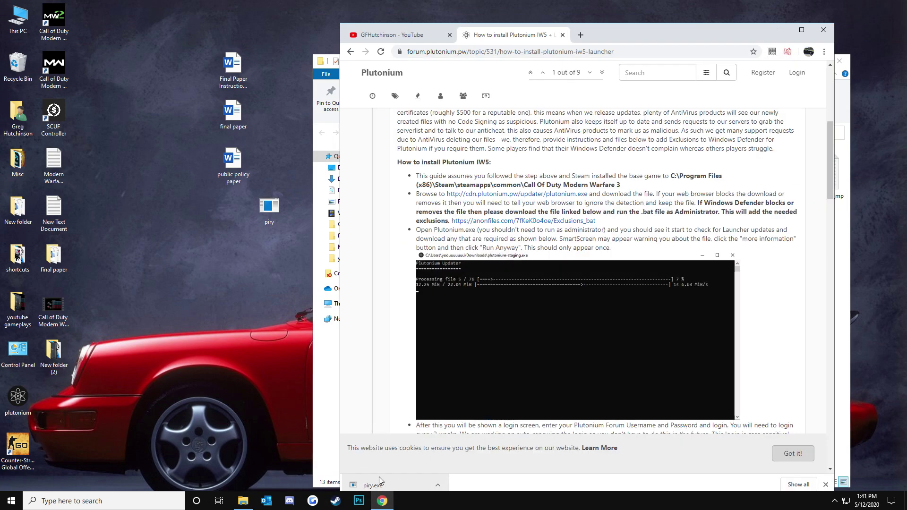
left_click(778, 29)
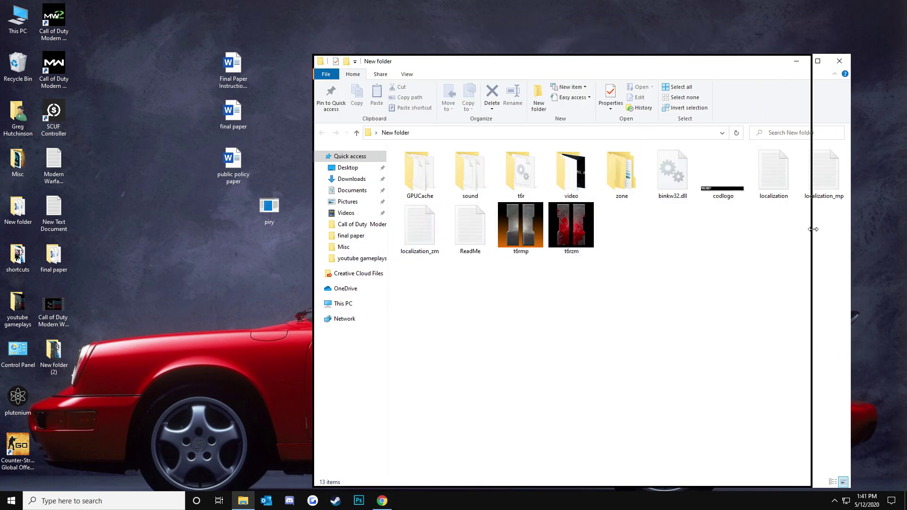
left_click_drag(852, 259, 903, 252)
left_click_drag(678, 66, 524, 35)
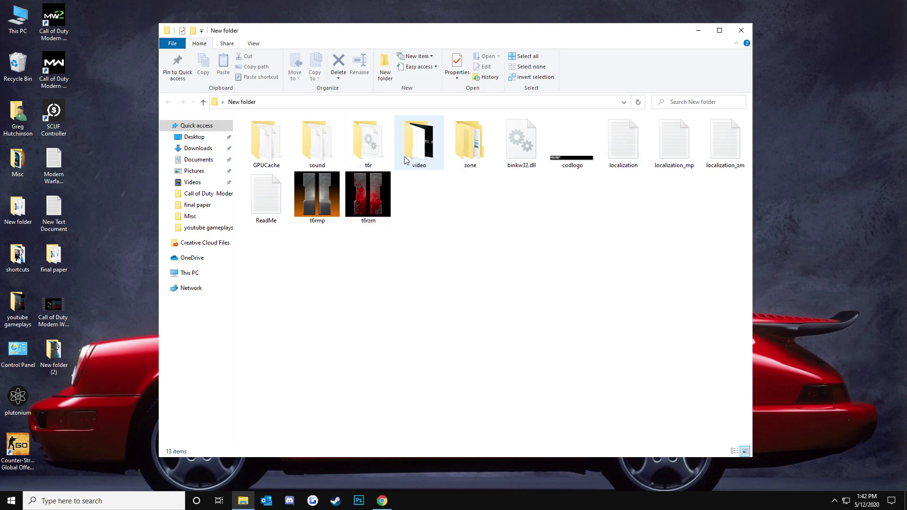
Step: Examine the game files in New folder, including t6rmp and t6rzm, and close the folder window
mouse_move(295, 198)
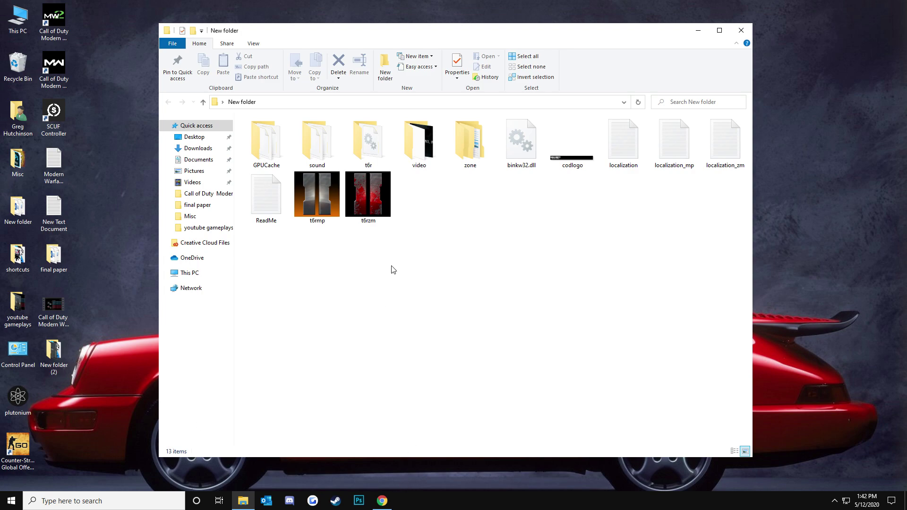
mouse_move(480, 35)
left_mouse_down()
mouse_move(455, 45)
mouse_move(482, 37)
left_mouse_up()
left_click(741, 30)
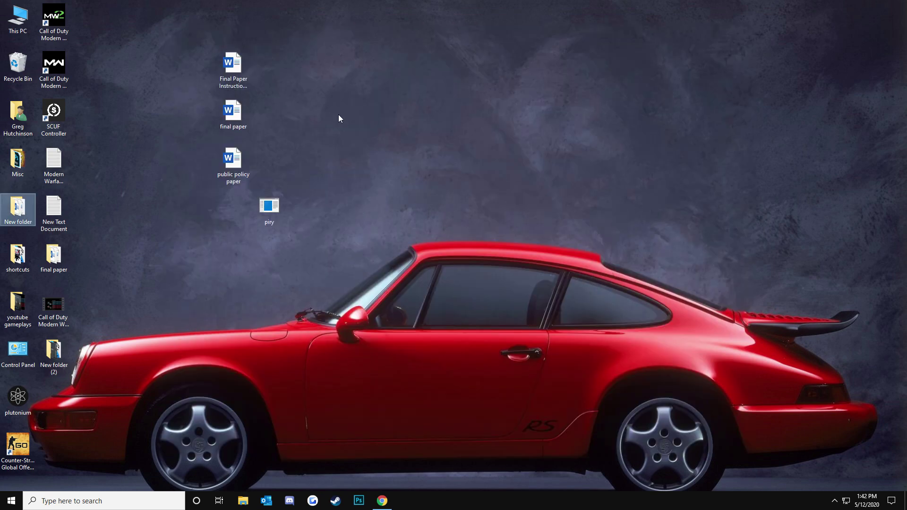
left_click_drag(248, 219, 372, 248)
left_click(486, 242)
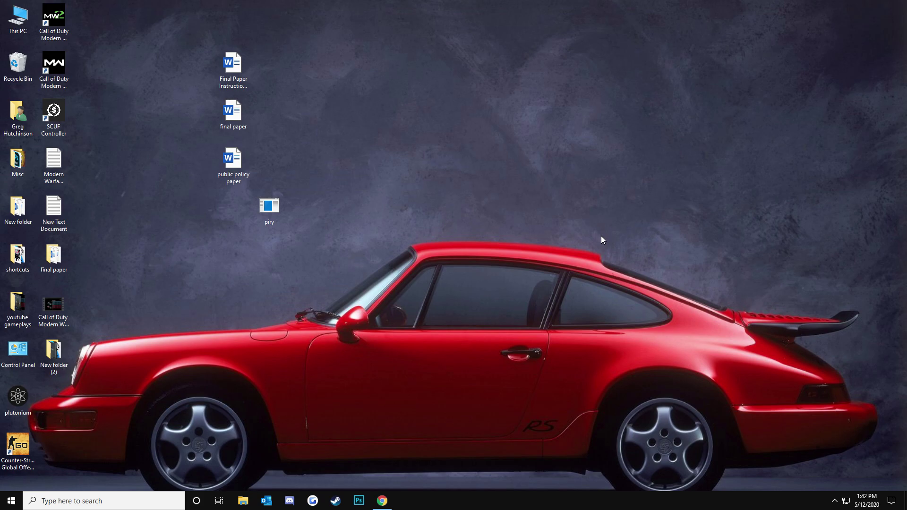